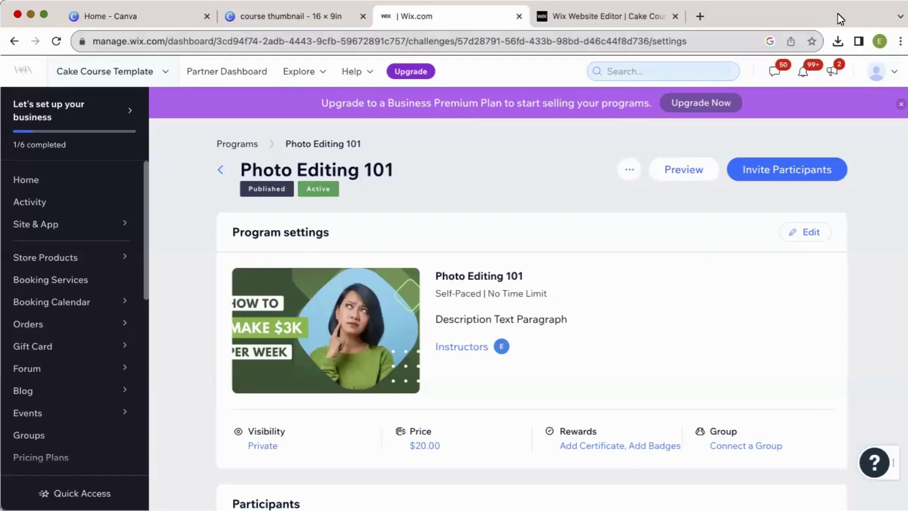
Step: Back in the Wix Editor, dismiss the site-published and mobile-editing dialogs
click(634, 20)
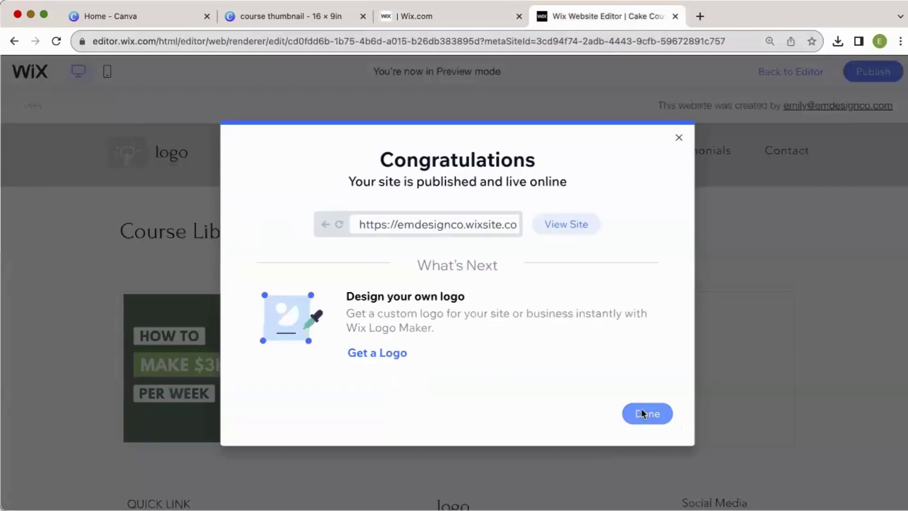
click(644, 413)
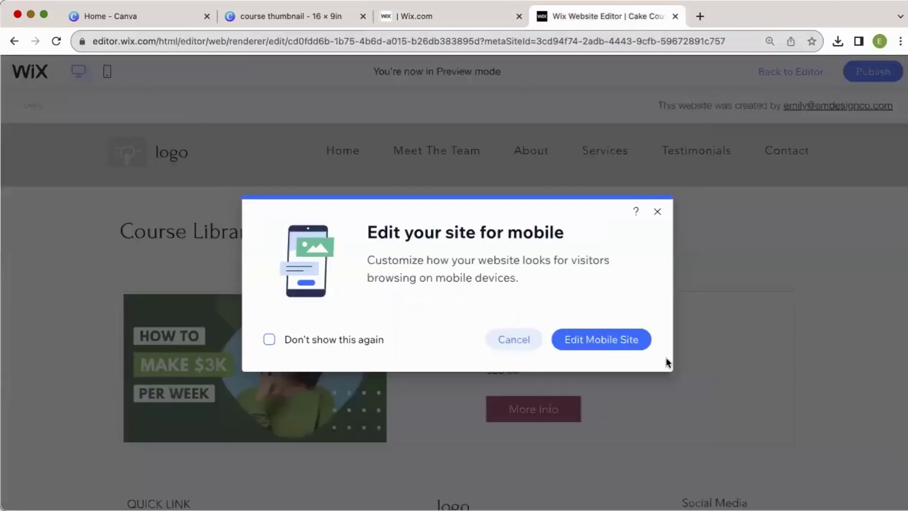
click(657, 211)
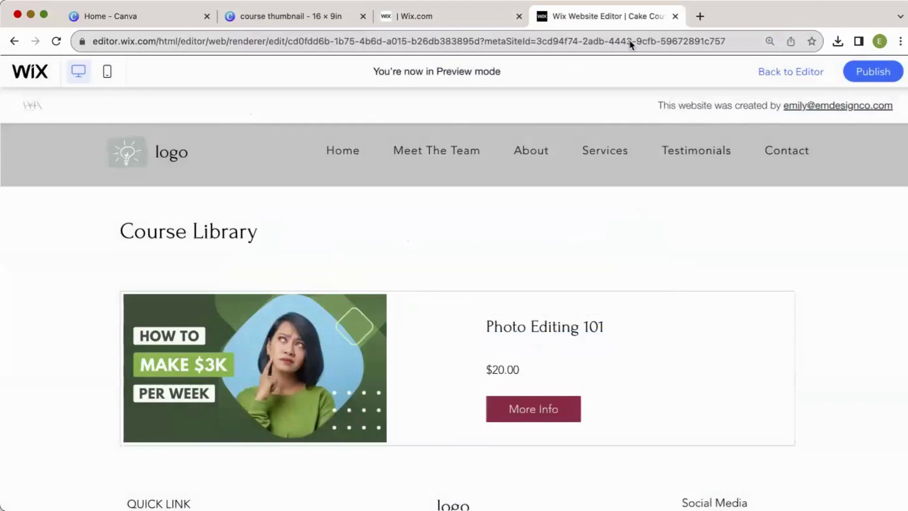
Step: Republish the site, dismiss the confirmation, and leave Preview mode for editing
click(866, 70)
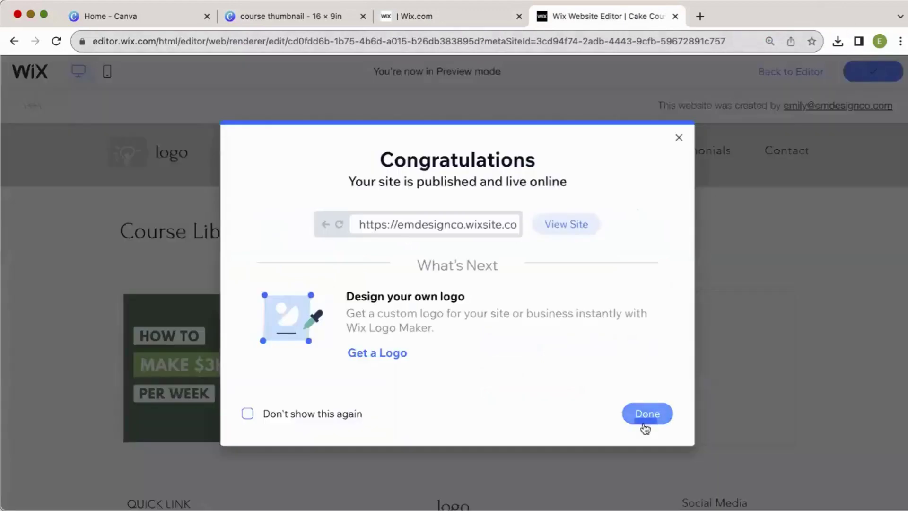
click(646, 426)
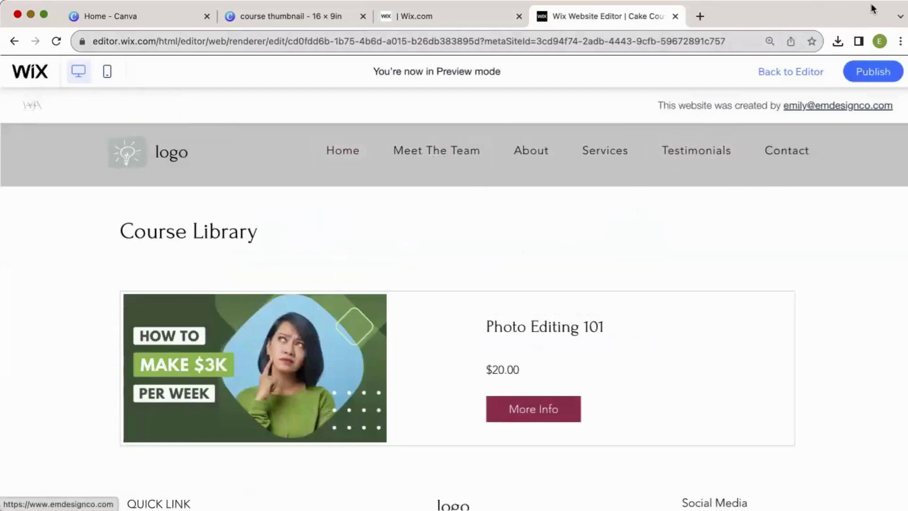
click(812, 80)
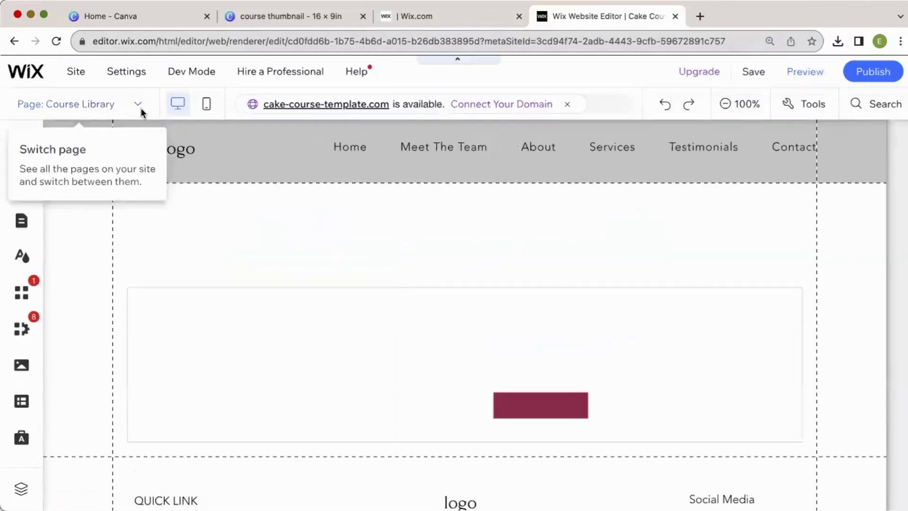
click(139, 104)
click(101, 324)
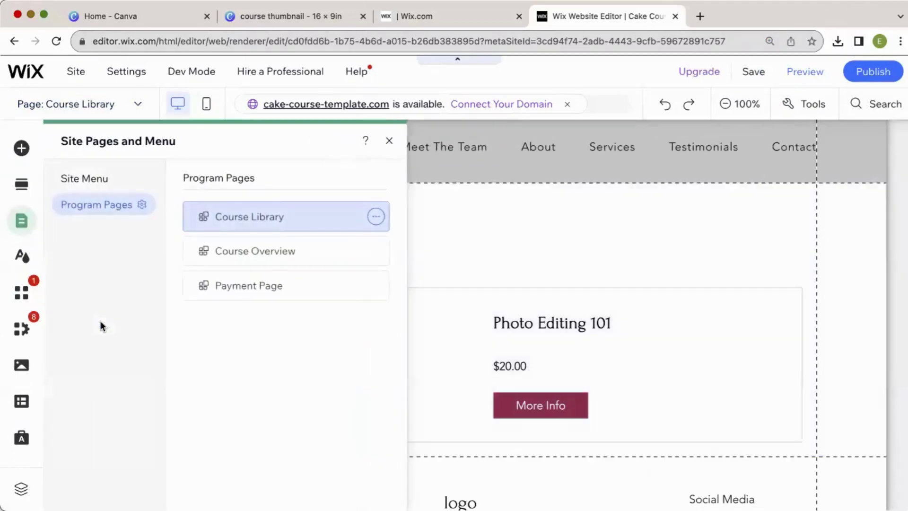
click(84, 178)
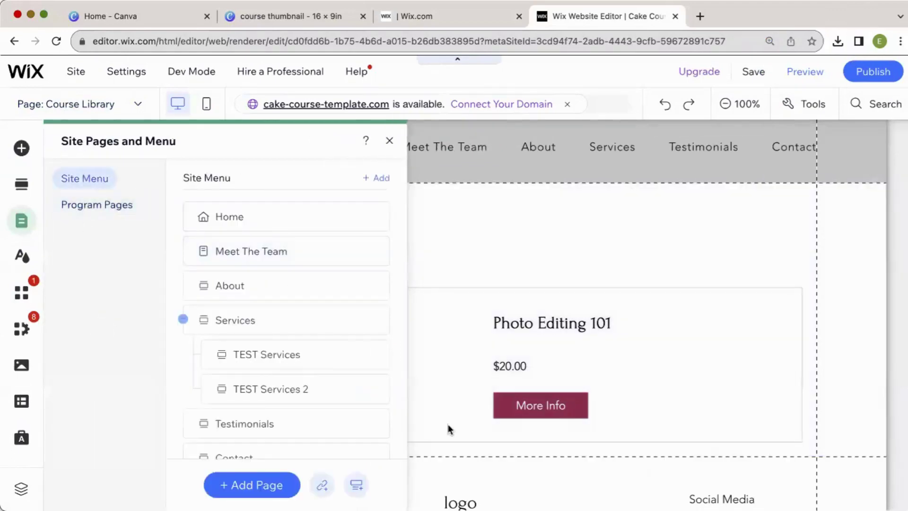
scroll(340, 398, down, 2)
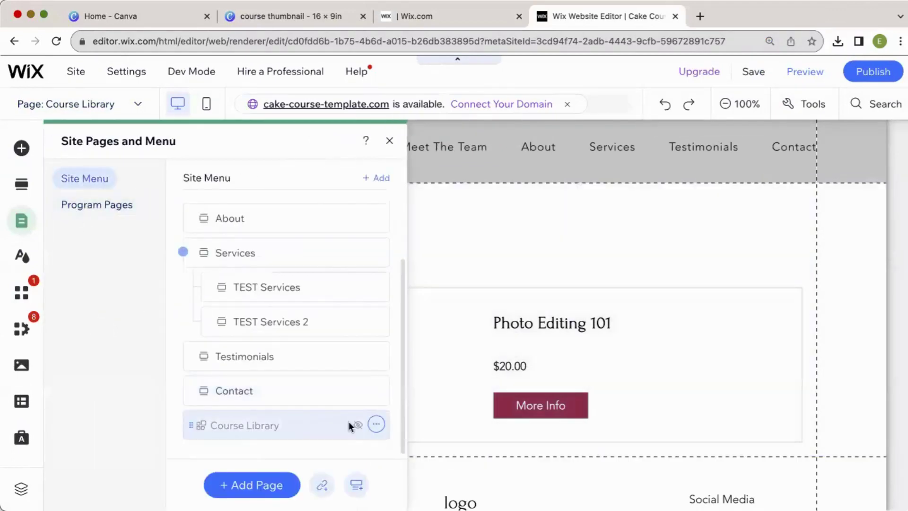
click(376, 424)
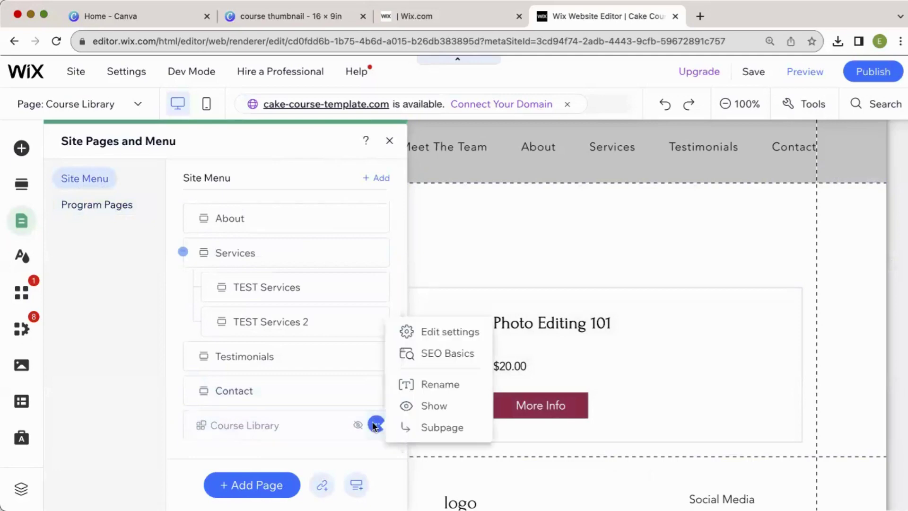
click(305, 430)
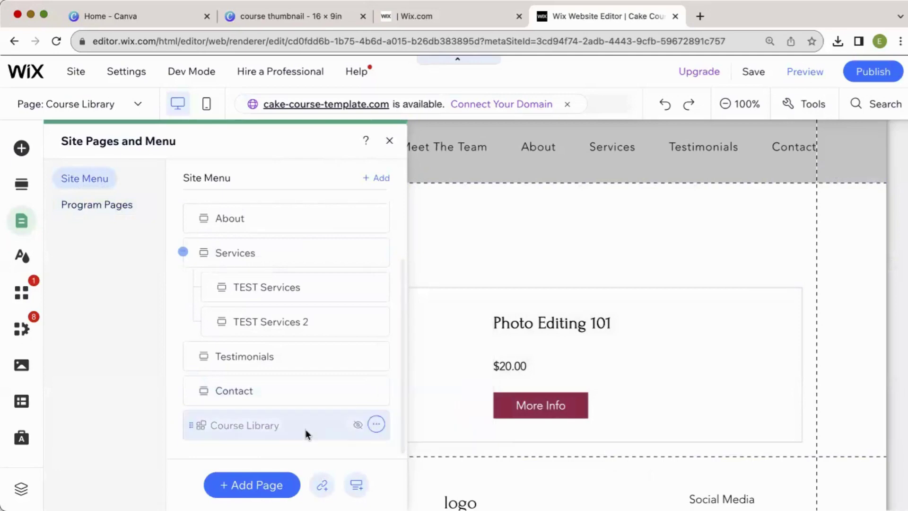
click(504, 222)
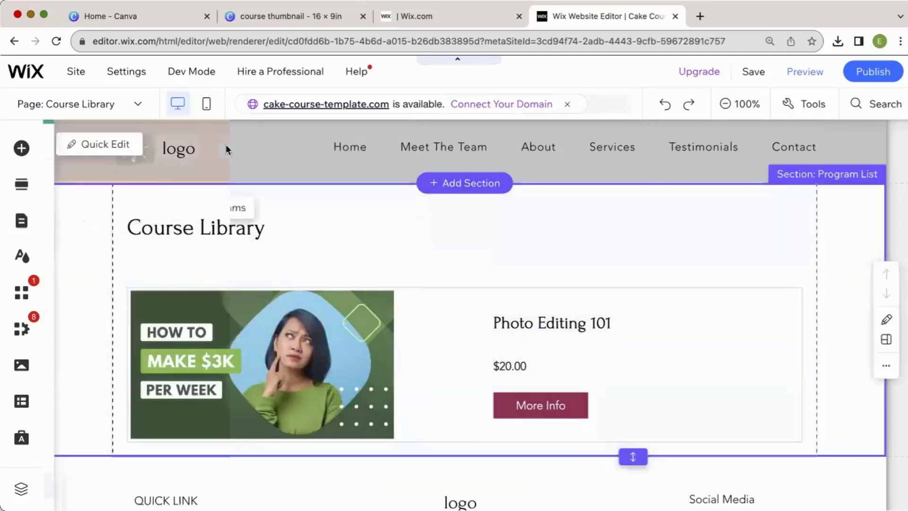
Step: Check the mobile layout by selecting the header and opening the mobile navigation menu
click(206, 104)
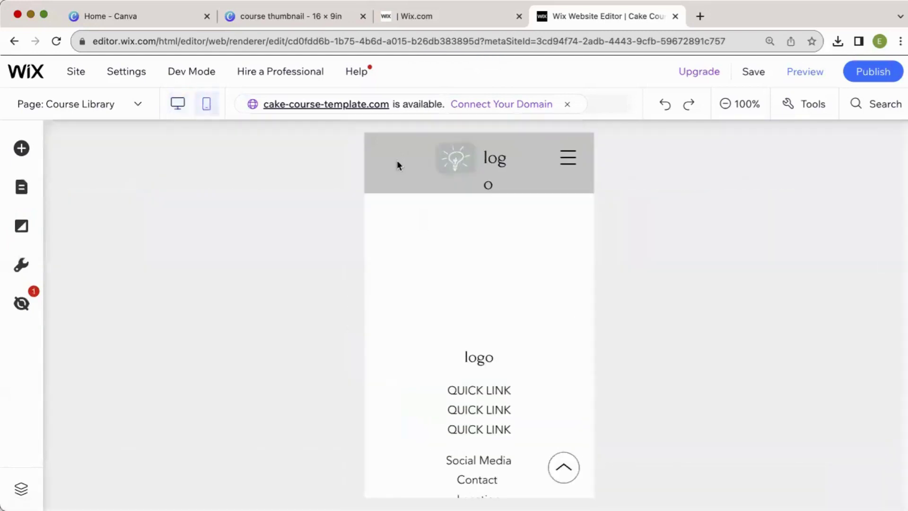
click(569, 170)
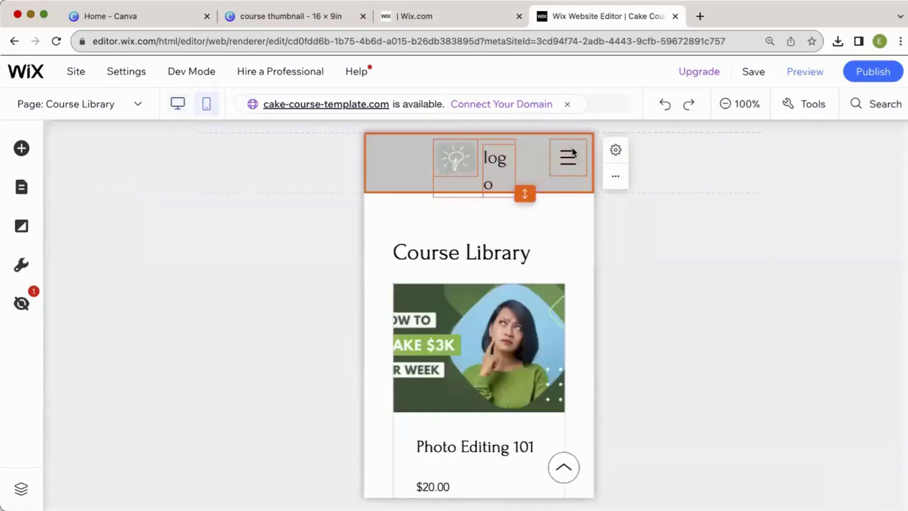
click(569, 161)
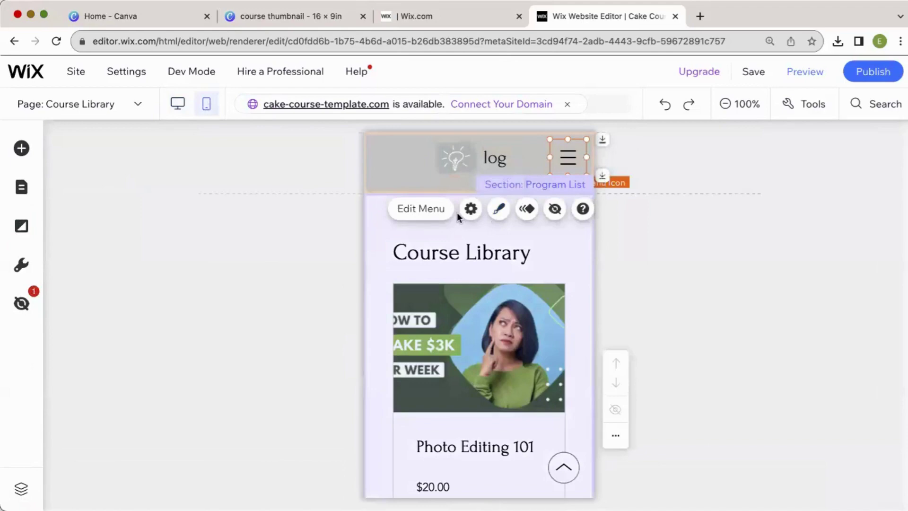
click(427, 209)
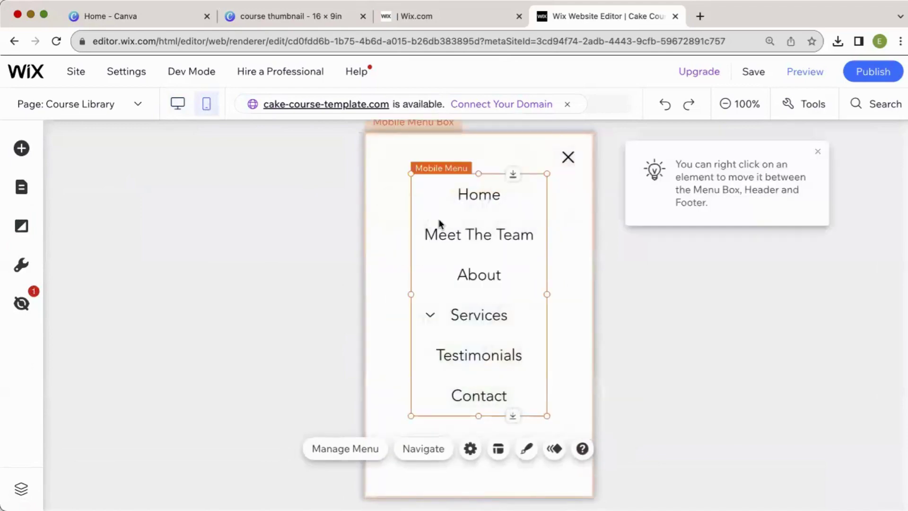
Step: Return to the desktop layout and publish the latest changes
click(176, 103)
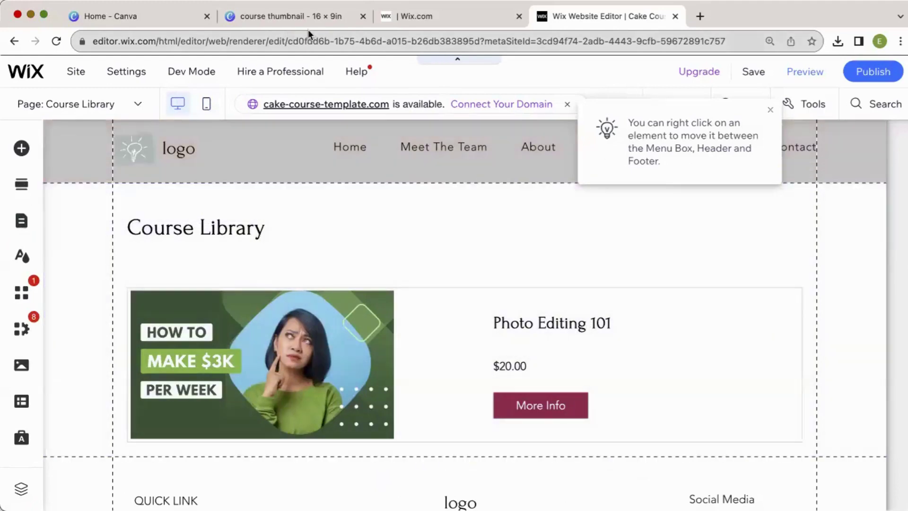
click(865, 74)
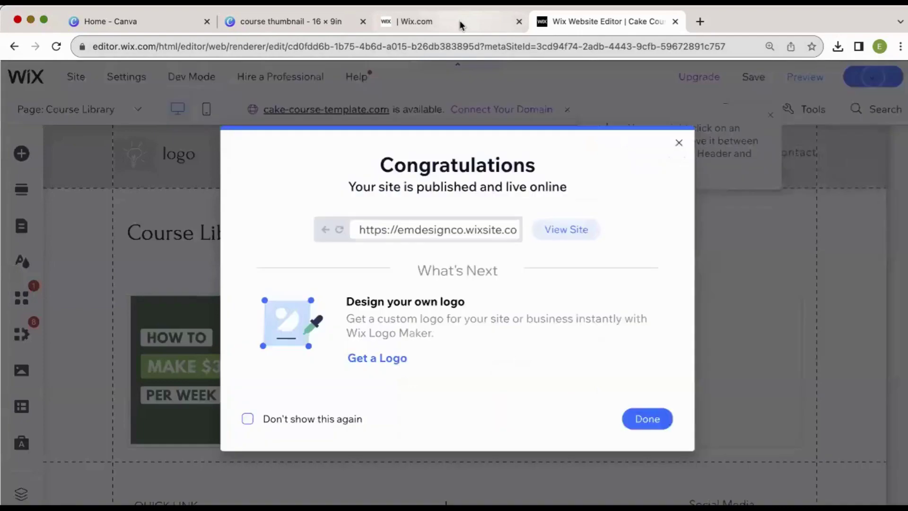
click(459, 21)
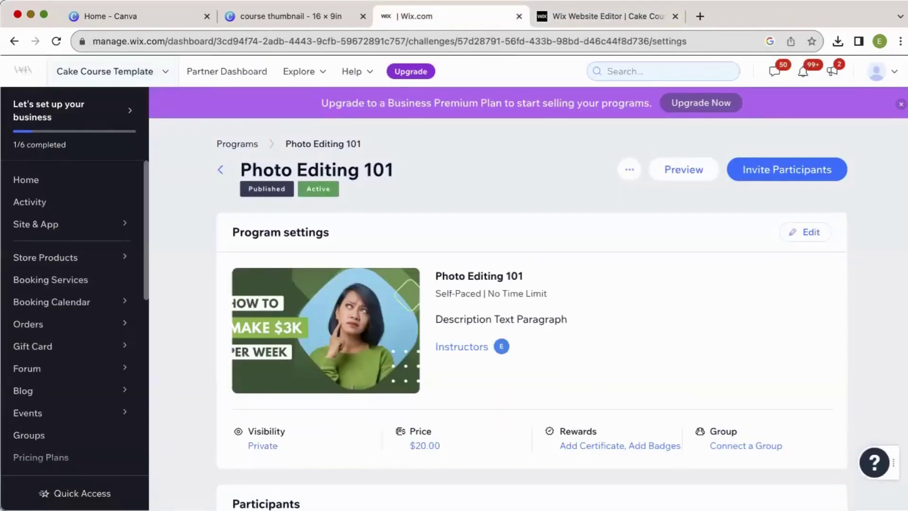
Step: Open Photo Editing 101's Pricing & Visibility settings and compare the Public, Private and Secret options
click(628, 173)
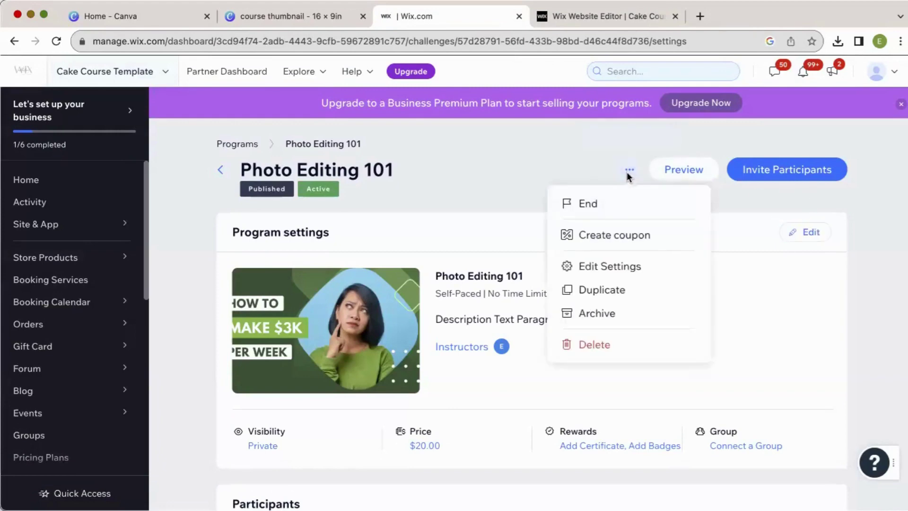
click(618, 269)
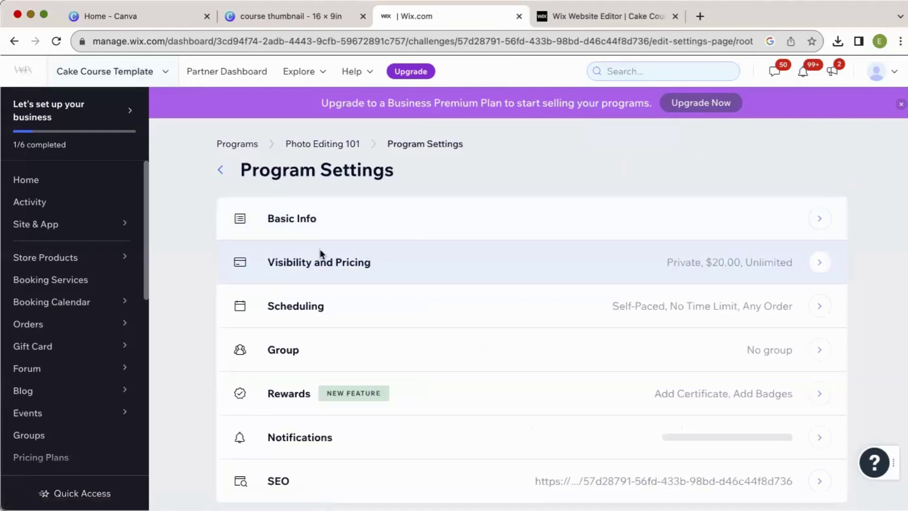
click(396, 262)
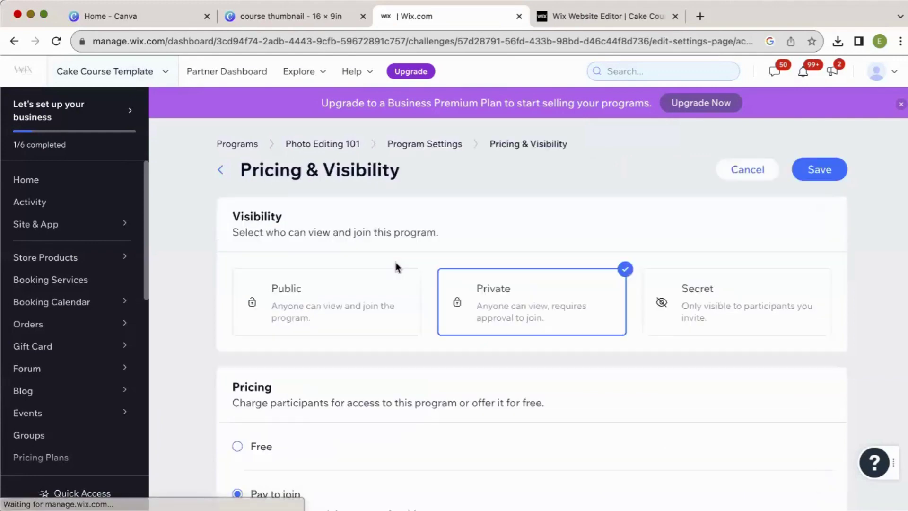
click(303, 289)
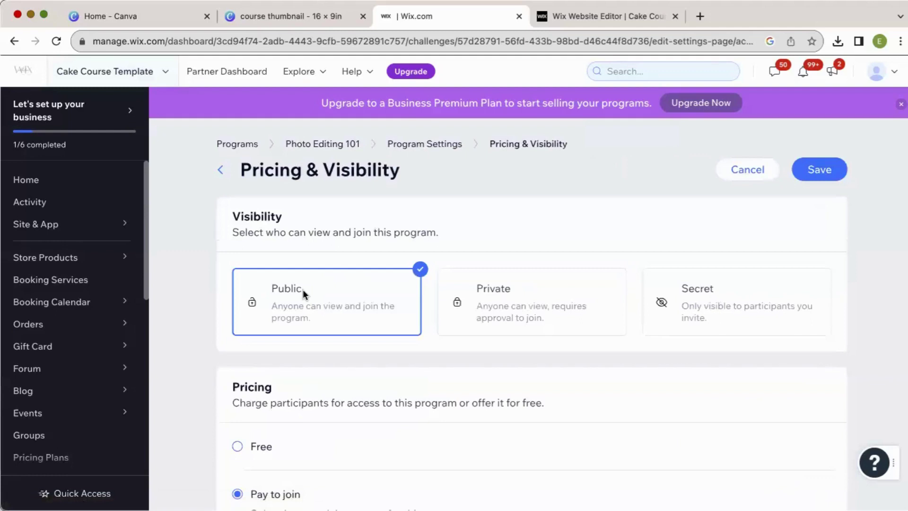
click(498, 300)
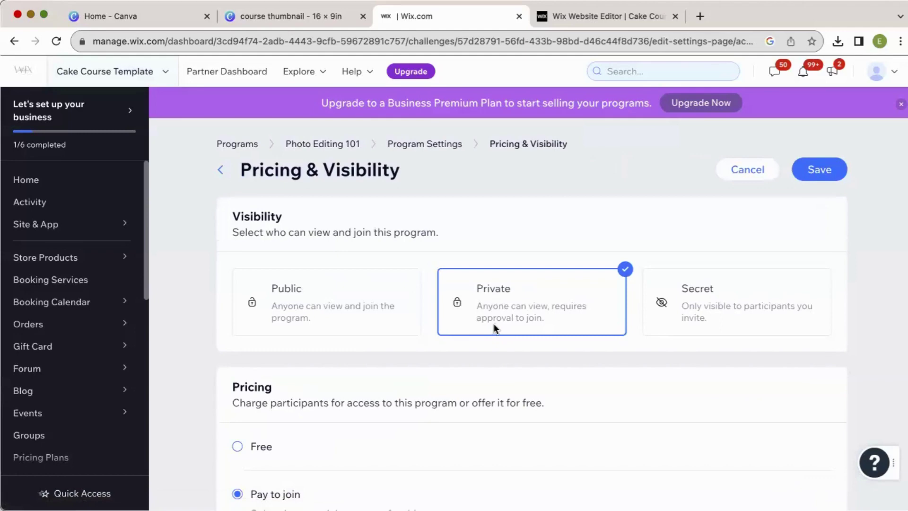
click(732, 307)
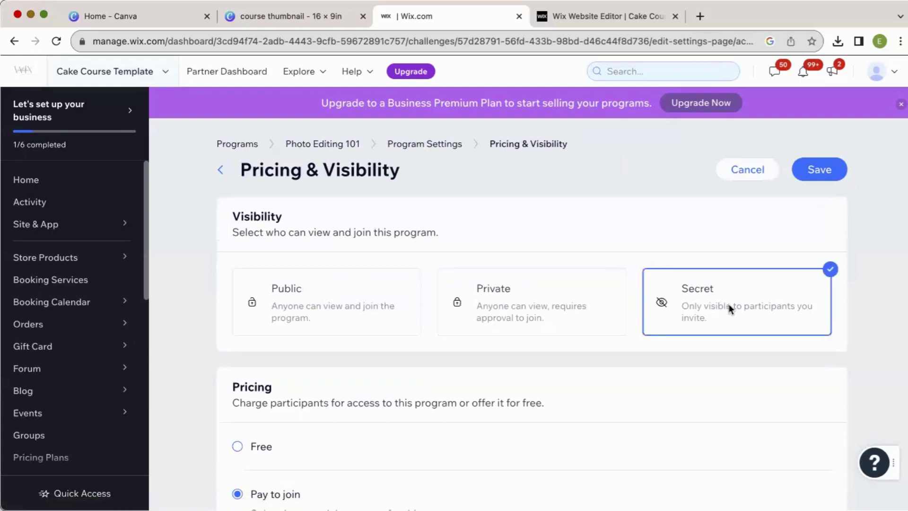
click(298, 303)
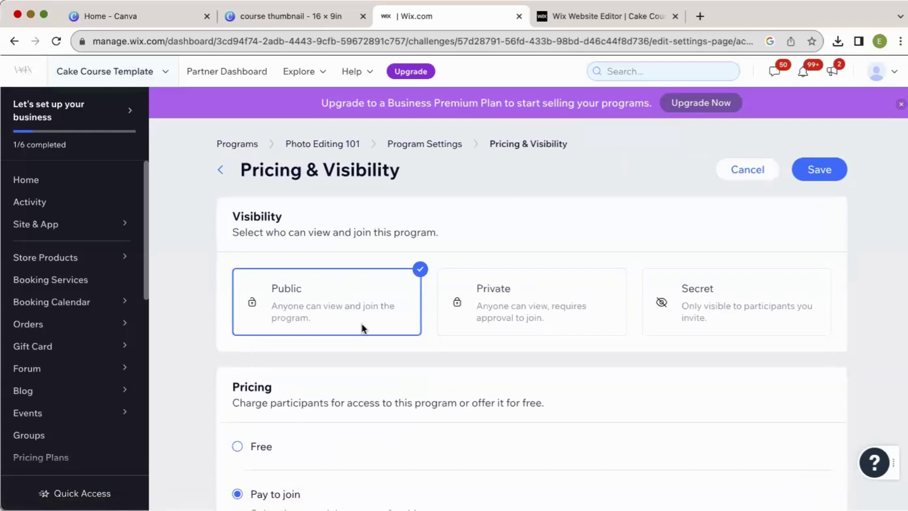
click(576, 293)
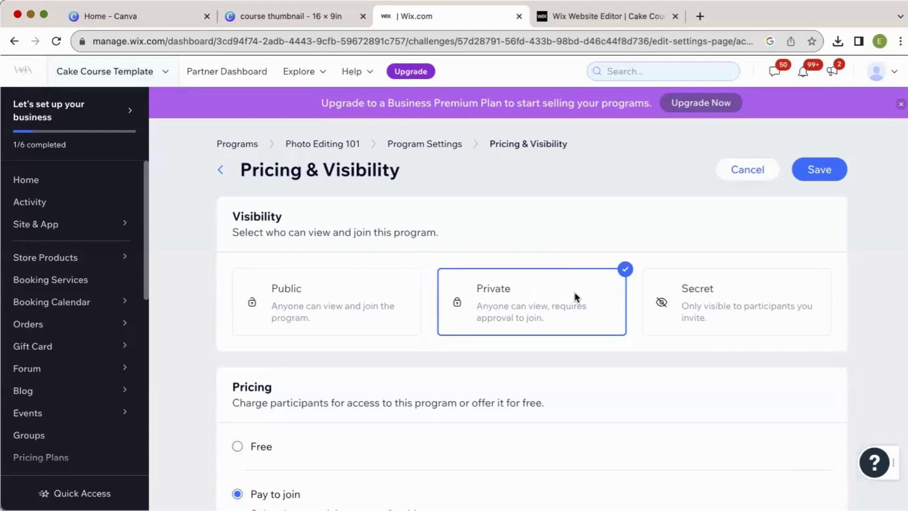
Step: Settle on Private visibility for the program and save the setting
click(696, 317)
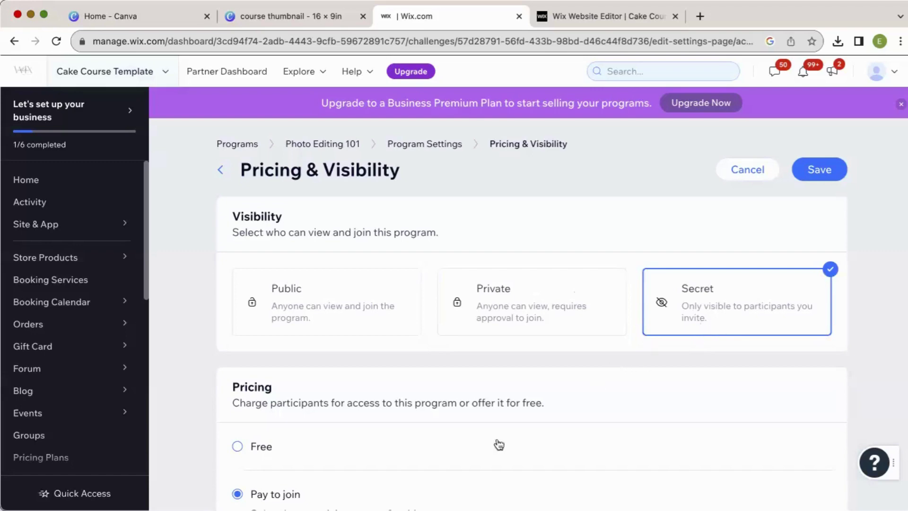
click(531, 297)
click(373, 295)
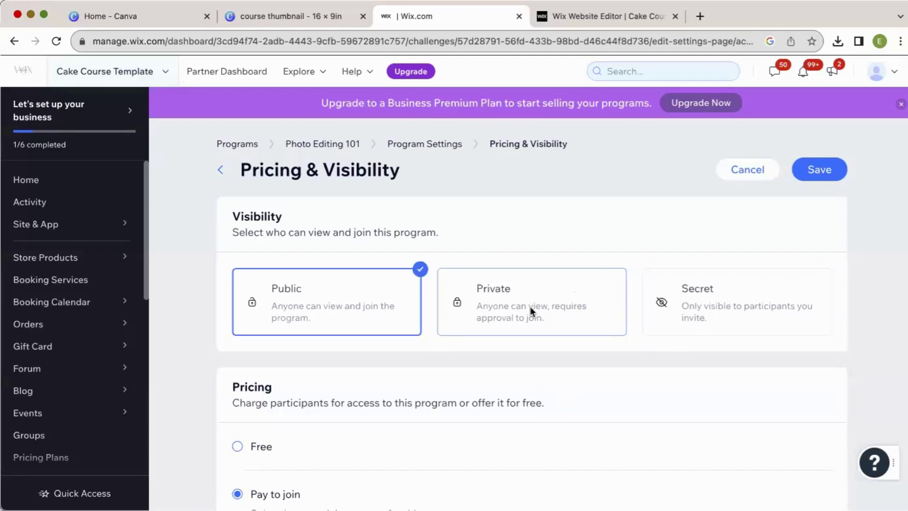
click(537, 292)
click(701, 296)
click(331, 298)
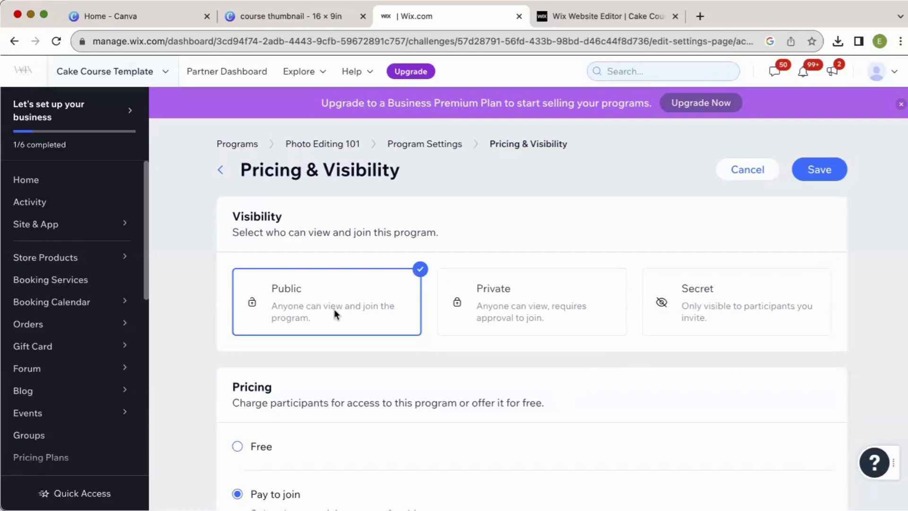
click(508, 310)
click(766, 302)
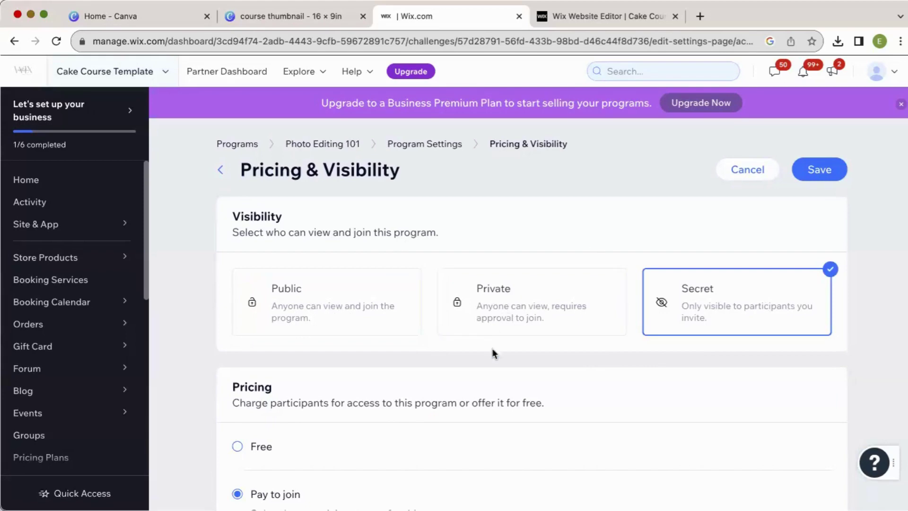
scroll(497, 353, down, 3)
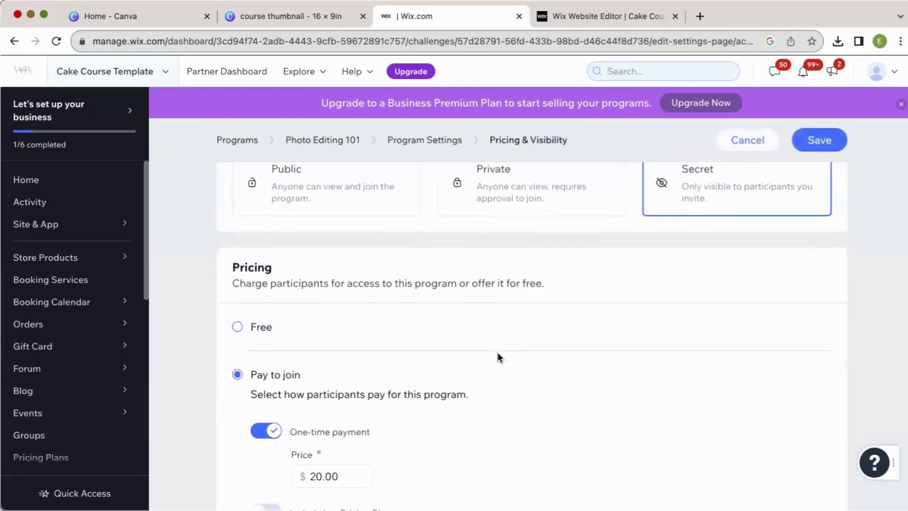
scroll(719, 257, up, 3)
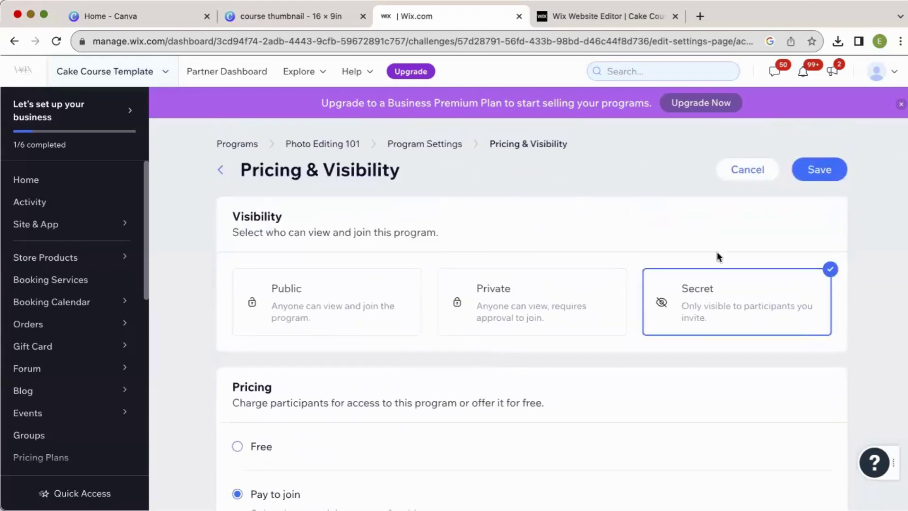
click(526, 298)
click(814, 169)
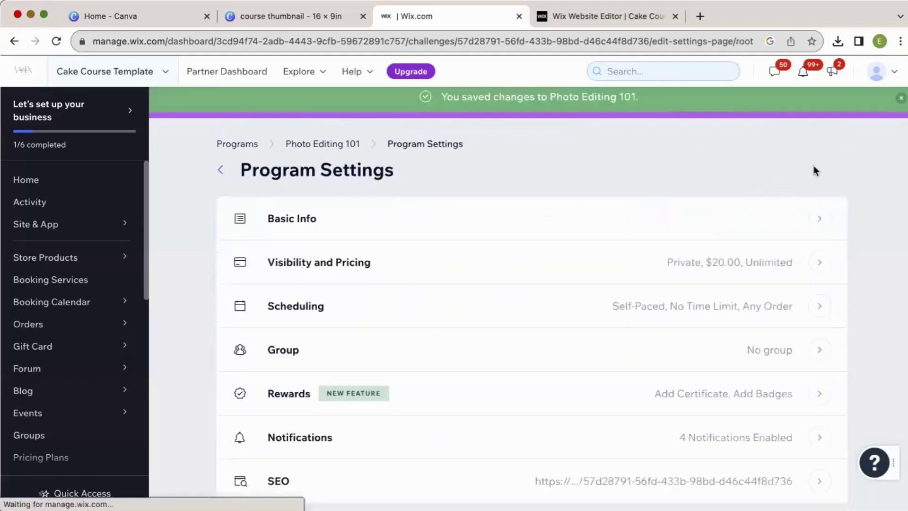
Step: Preview Photo Editing 101 in Visitor View from its program page, then choose Participant View
click(318, 143)
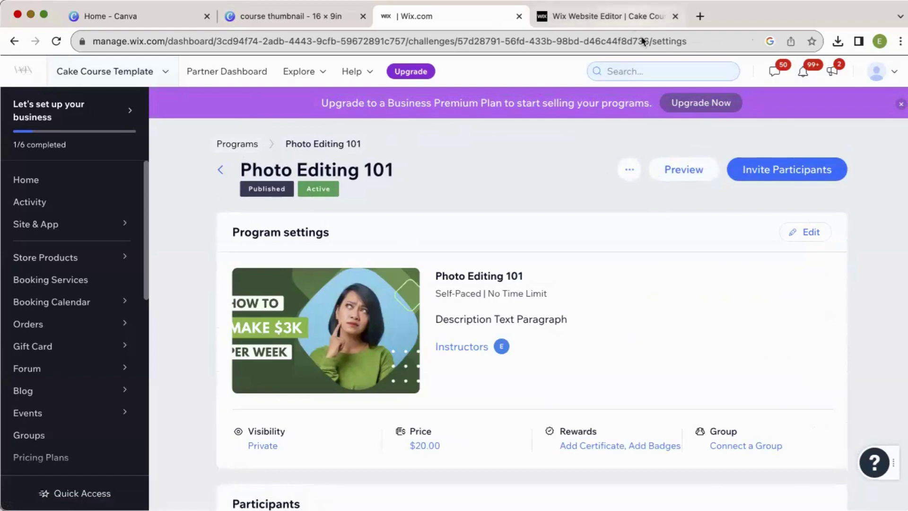
click(686, 170)
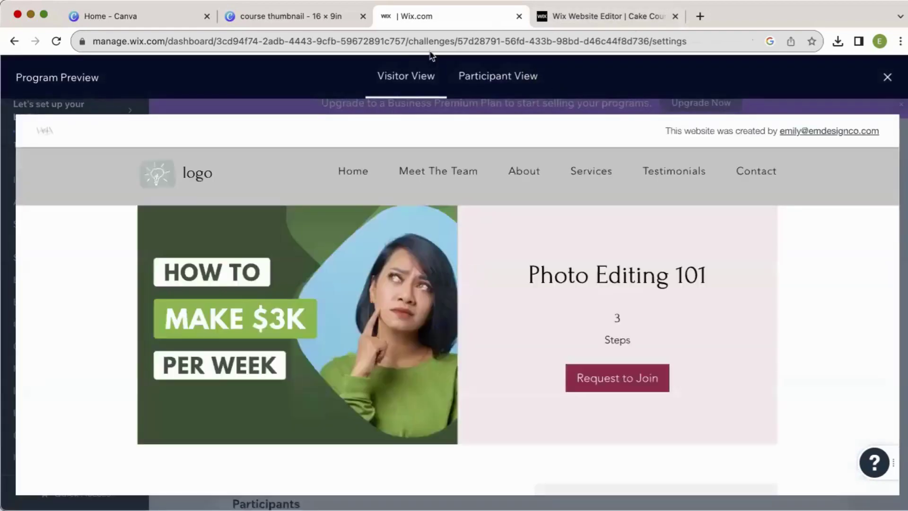
scroll(510, 317, down, 10)
scroll(509, 318, up, 8)
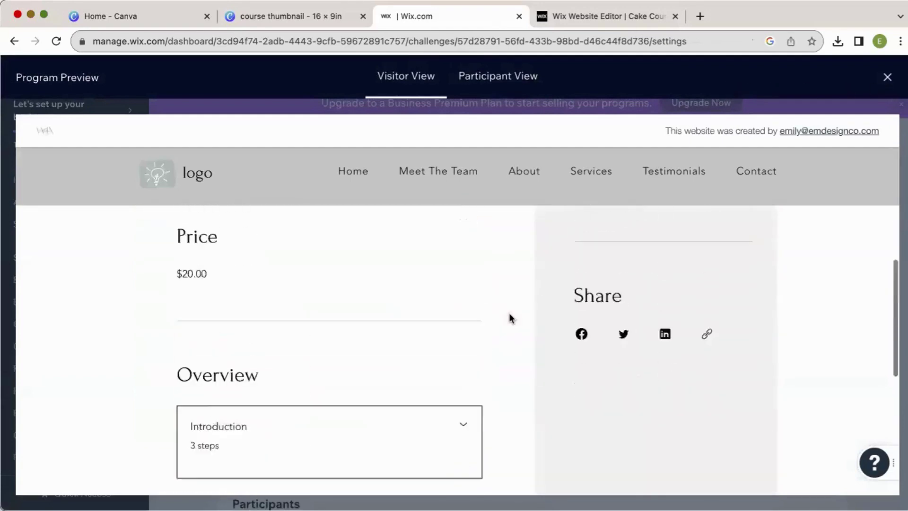
scroll(510, 318, down, 4)
scroll(509, 318, up, 4)
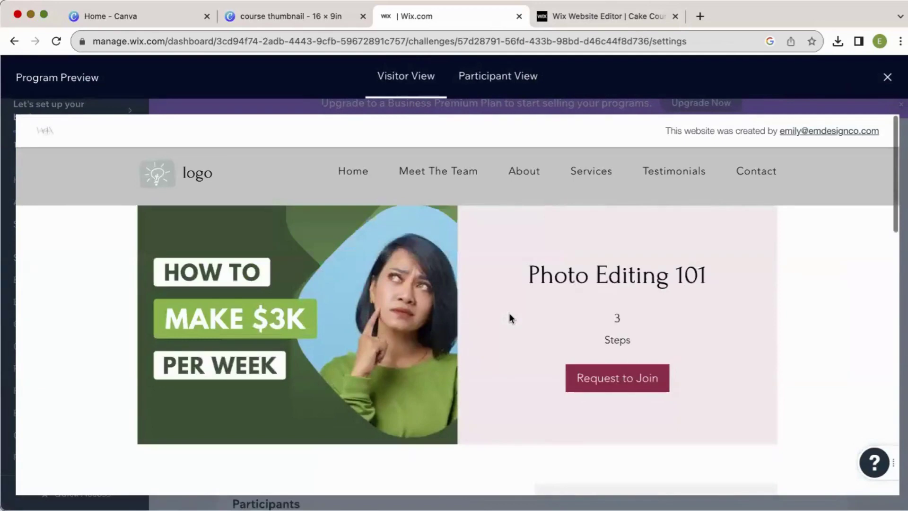
click(486, 75)
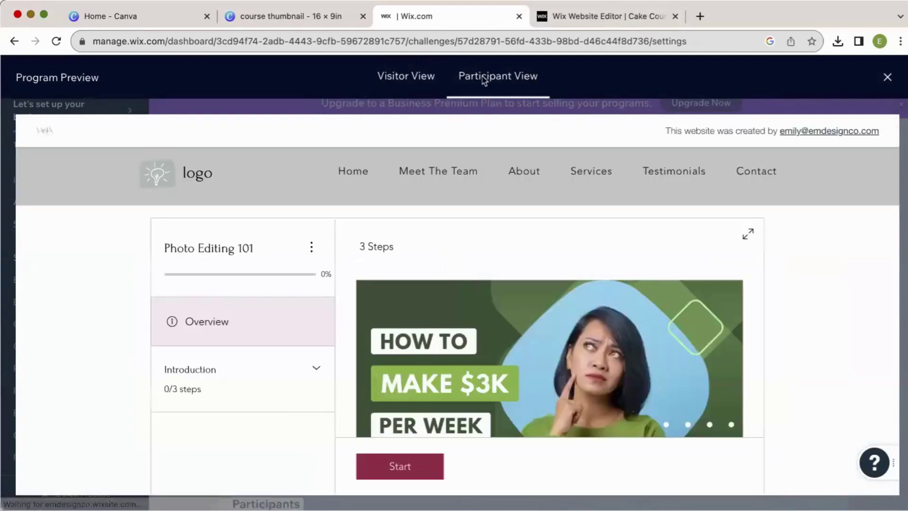
Step: Scroll through Photo Editing 101's Participant View, then close the Program Preview and go back to the editor
scroll(319, 331, down, 2)
scroll(319, 330, up, 2)
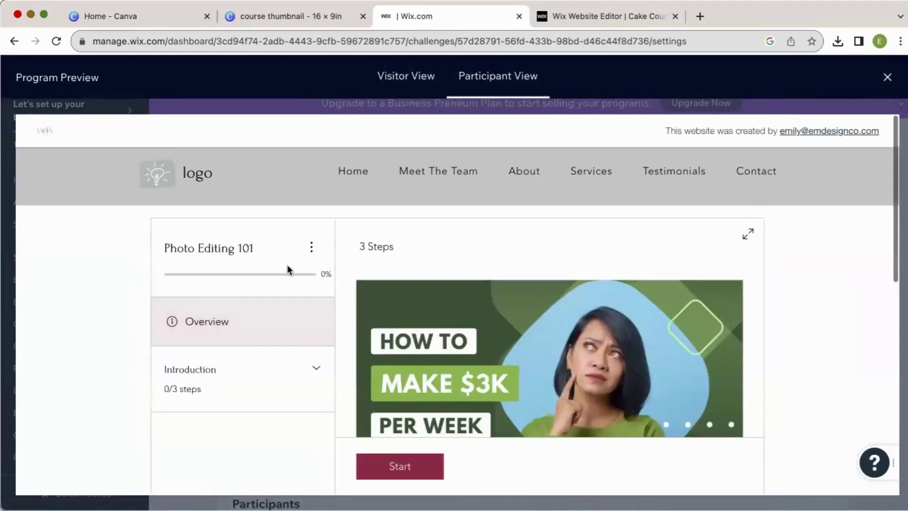
scroll(251, 324, down, 3)
scroll(252, 326, down, 2)
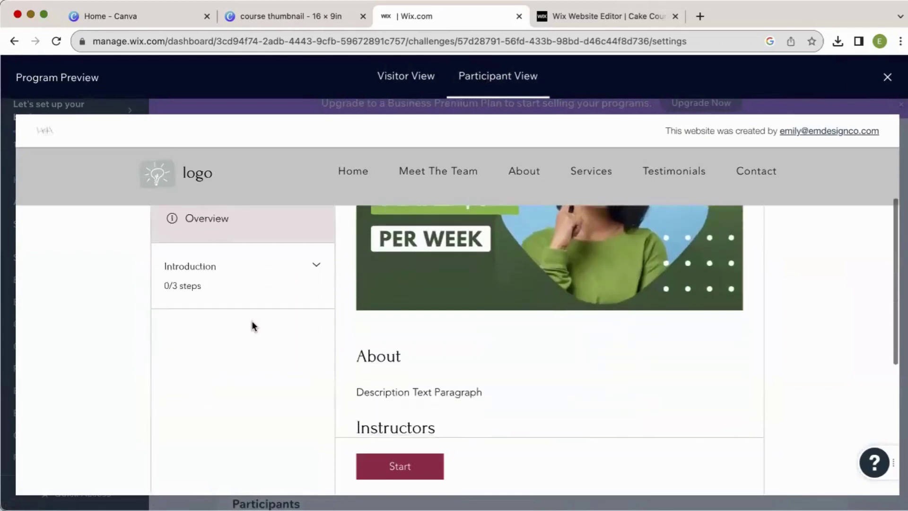
scroll(359, 301, down, 5)
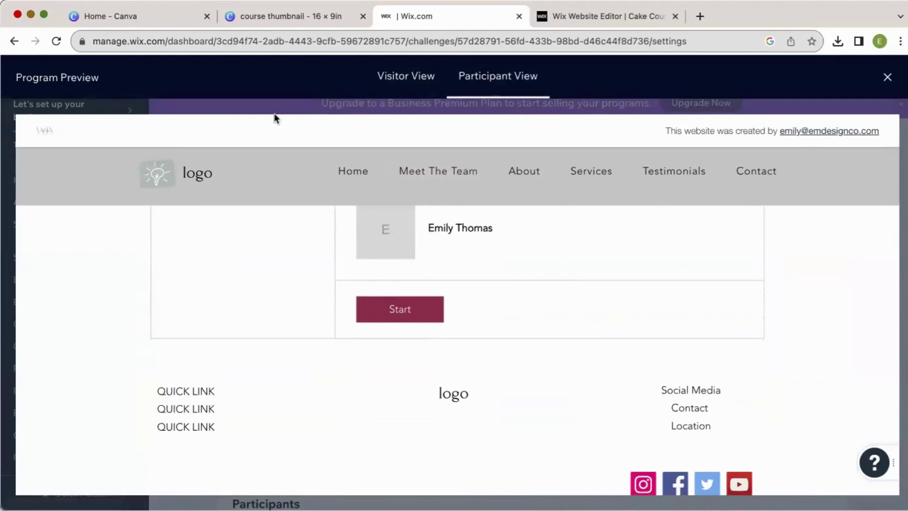
scroll(613, 330, down, 1)
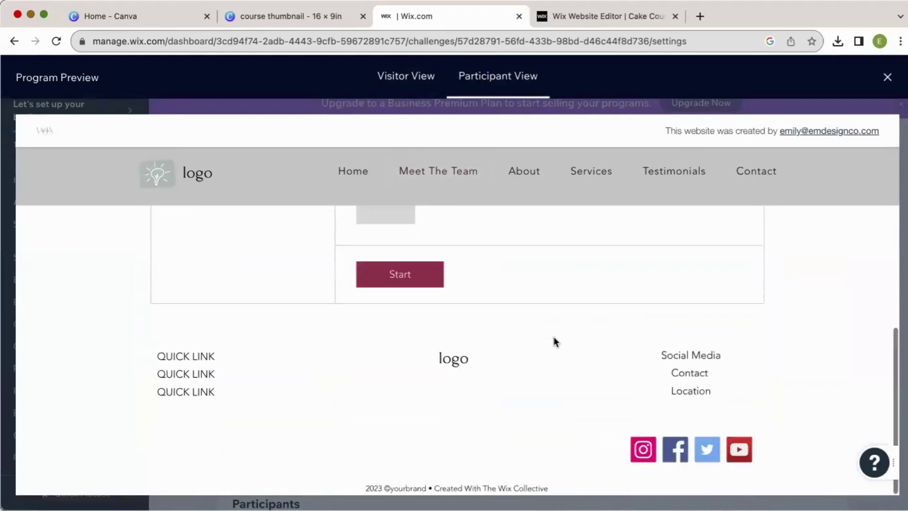
scroll(554, 341, up, 10)
scroll(553, 340, down, 2)
scroll(553, 337, up, 2)
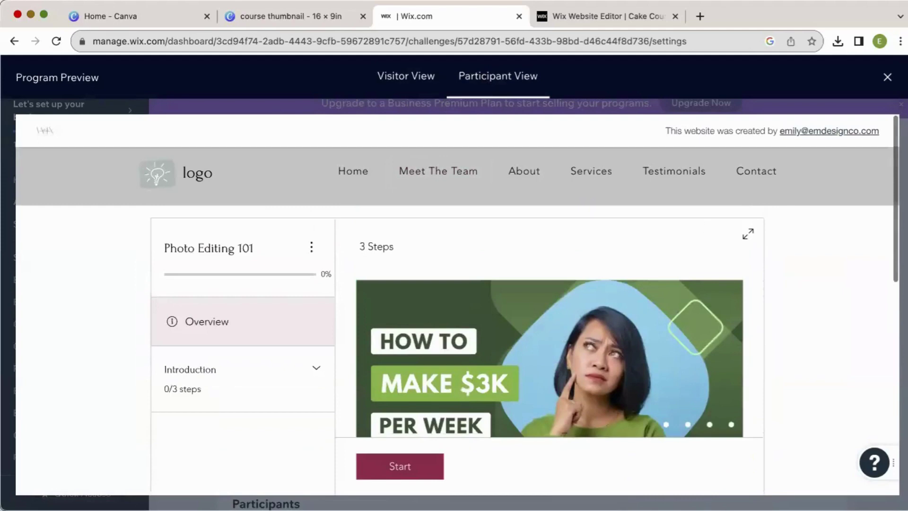
click(887, 77)
click(646, 19)
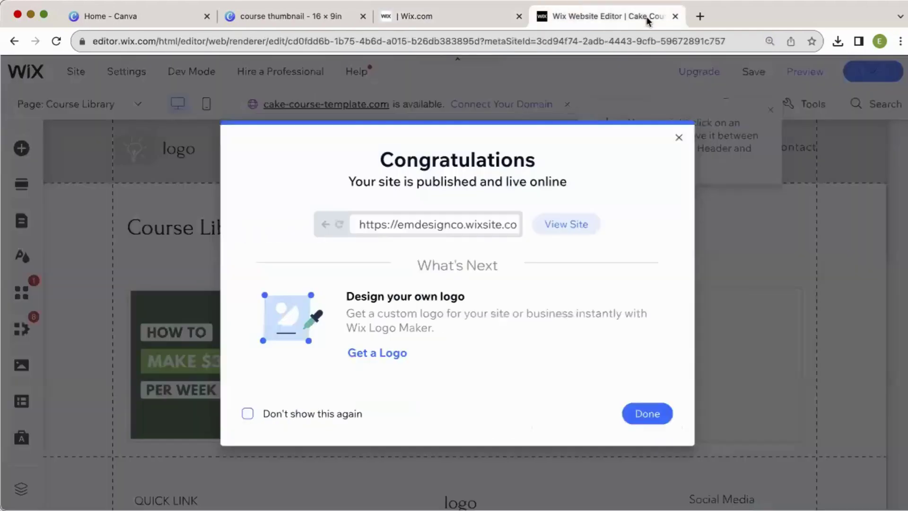
Step: Dismiss the Congratulations message and open the Course Overview page in the editor
click(637, 412)
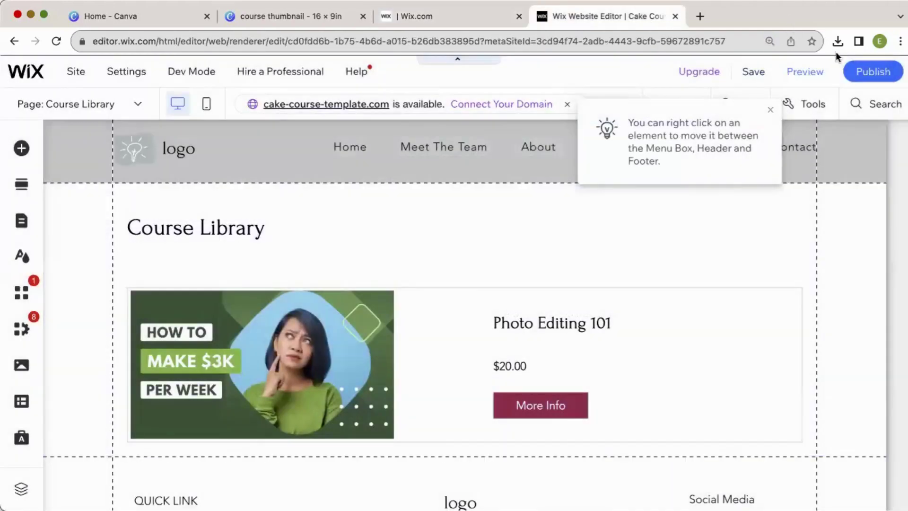
click(138, 105)
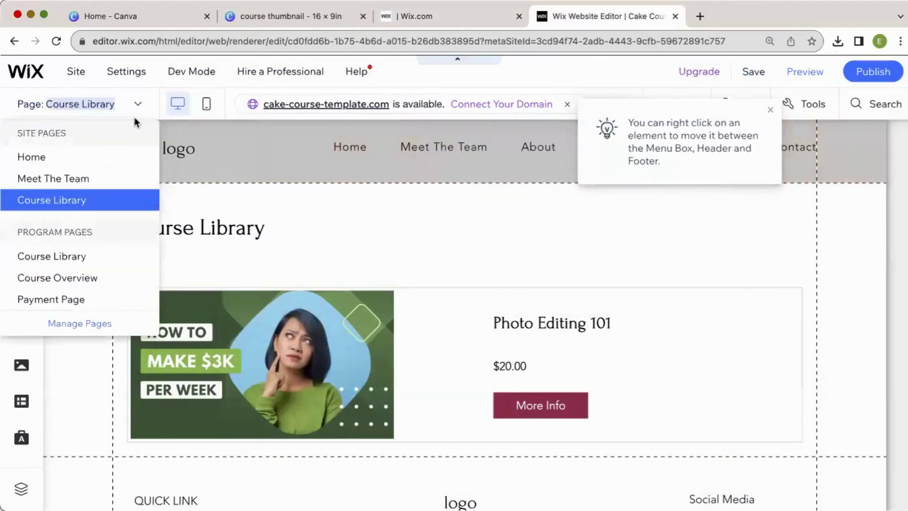
click(65, 280)
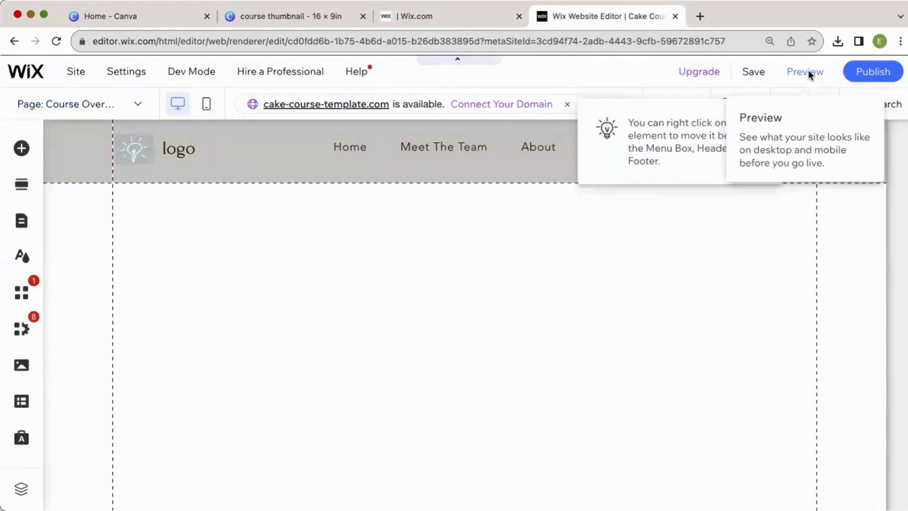
Step: Preview Photo Editing 101 on Course Overview, try Request to Join, then return to editing
click(808, 70)
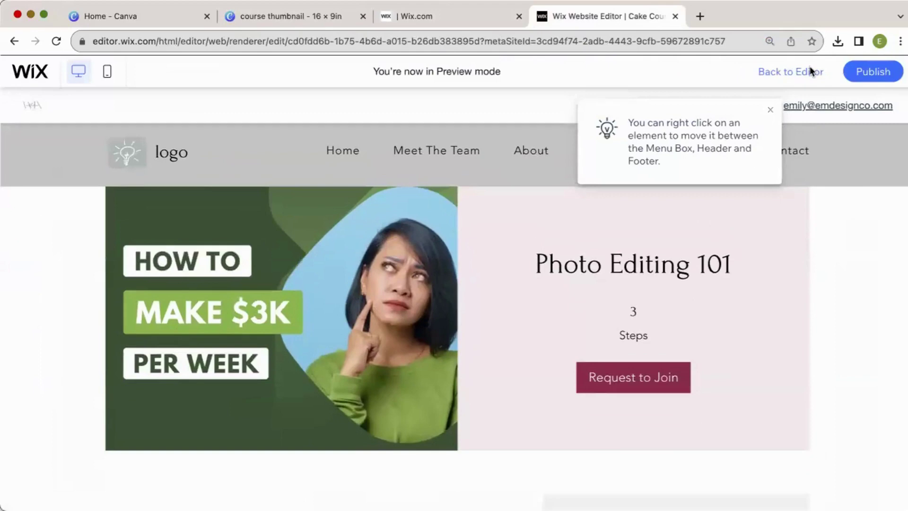
scroll(734, 316, down, 15)
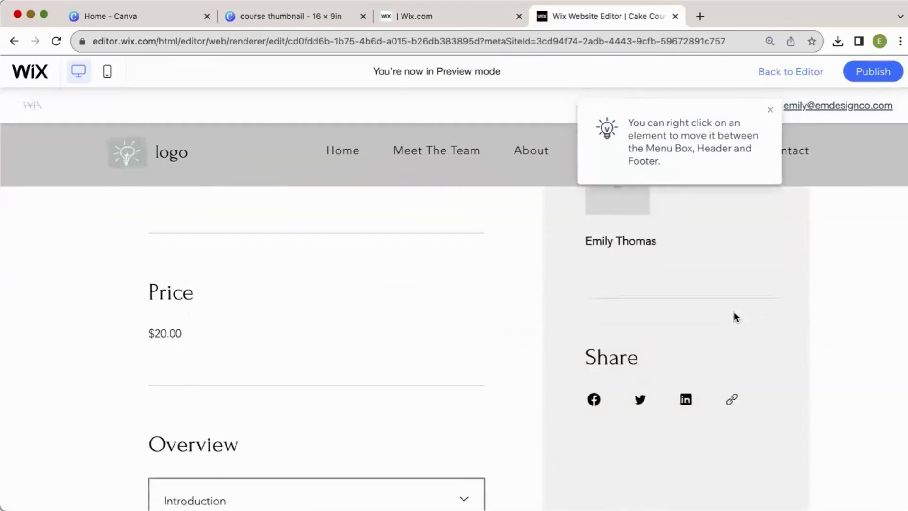
scroll(736, 317, up, 15)
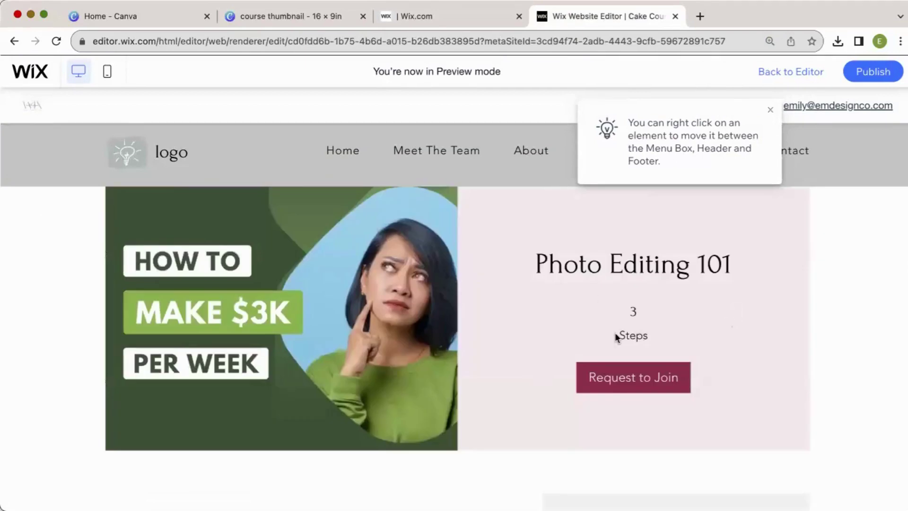
click(624, 392)
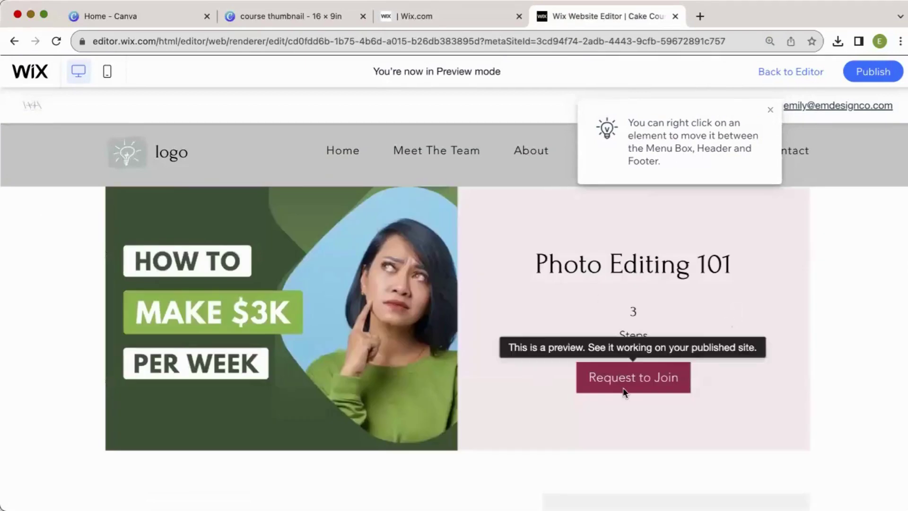
click(801, 78)
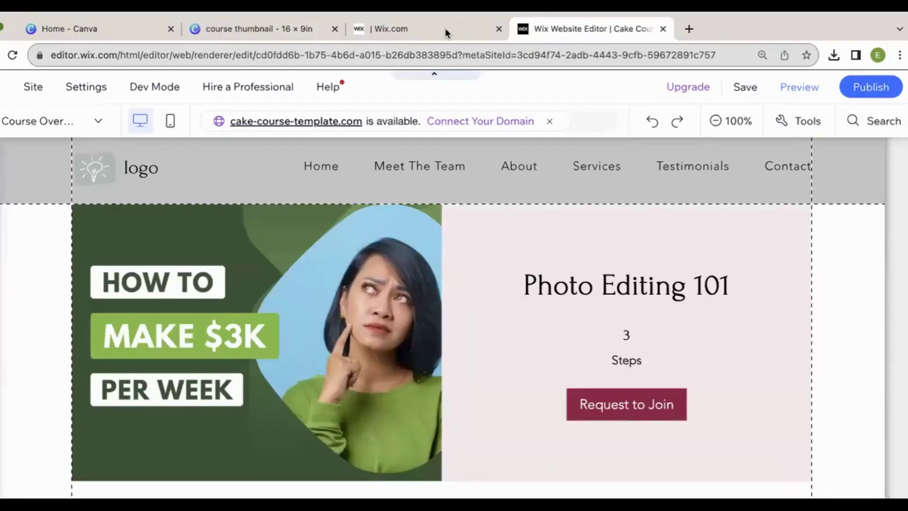
click(439, 30)
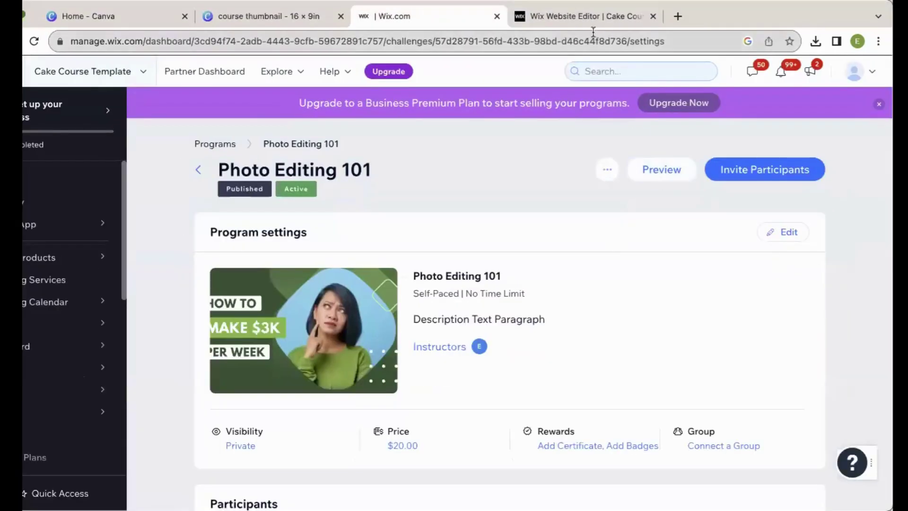
click(587, 17)
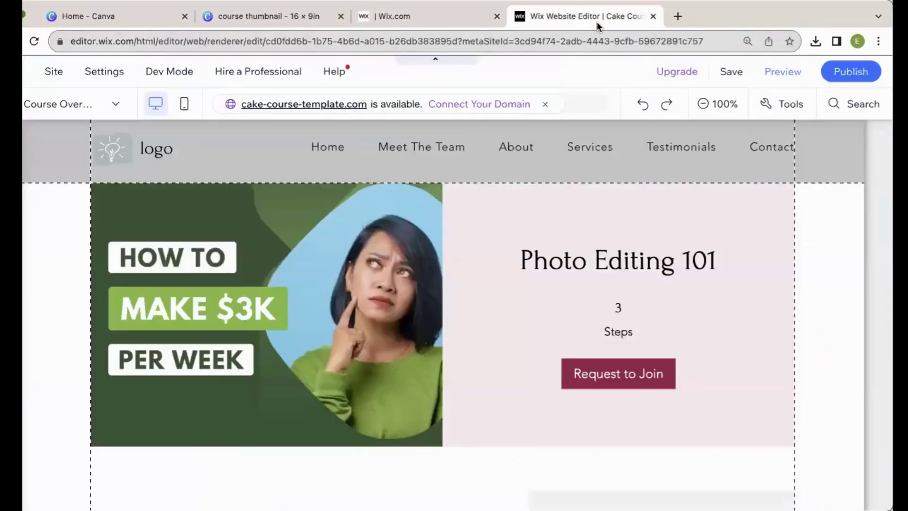
scroll(427, 249, down, 15)
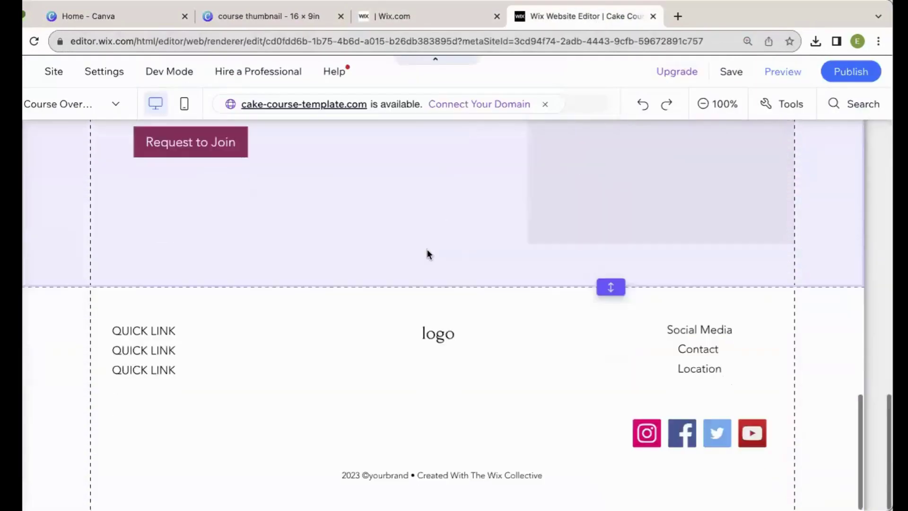
scroll(427, 248, up, 15)
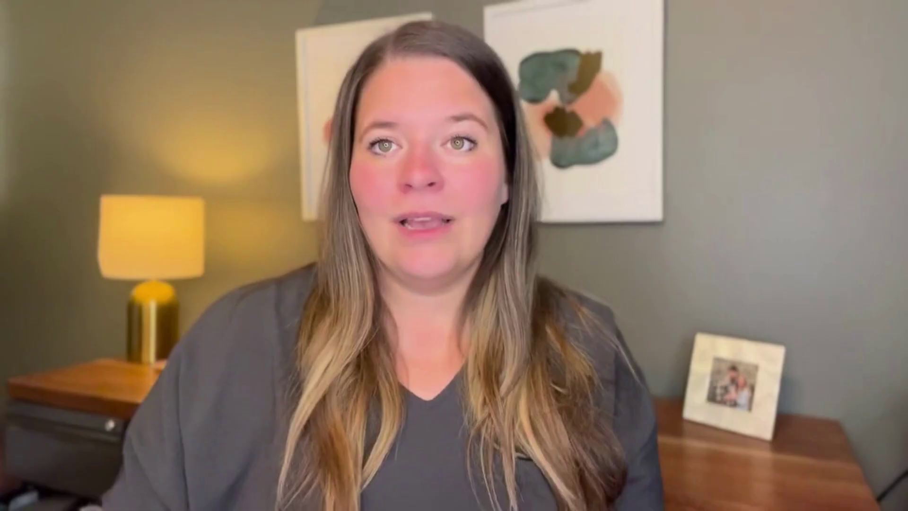